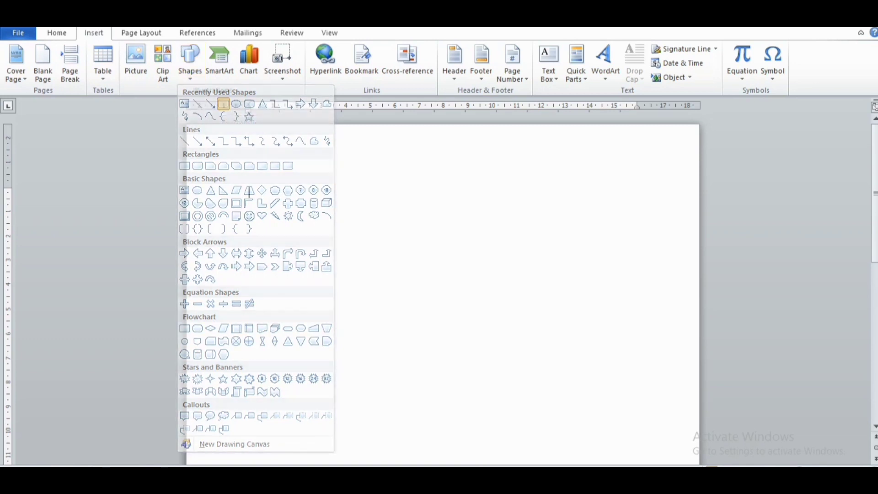
Step: Draw a flat rectangle about 11.3 by 0.79 cm mid-page and stack a copy, narrowed to about 9.34 cm, centred on its top edge
mouse_move(321, 337)
left_mouse_down()
mouse_move(578, 359)
mouse_move(597, 347)
left_mouse_up()
left_click_drag(459, 347, 439, 360)
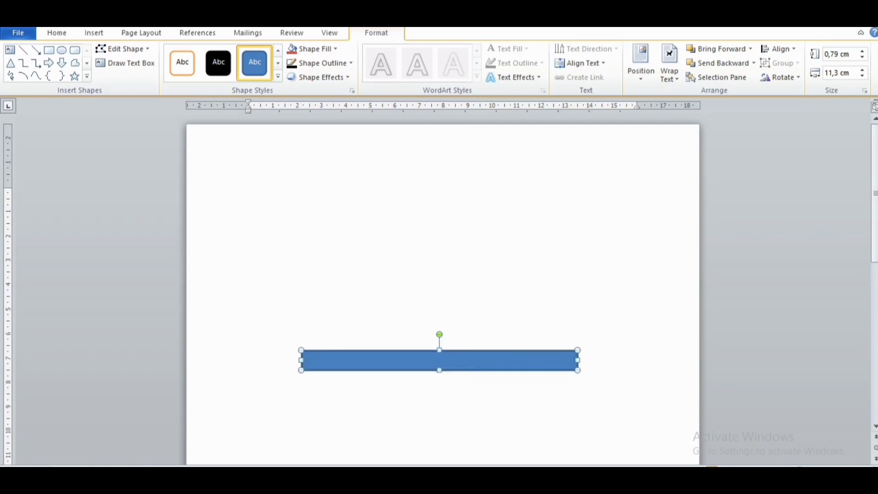
key("ctrl+v")
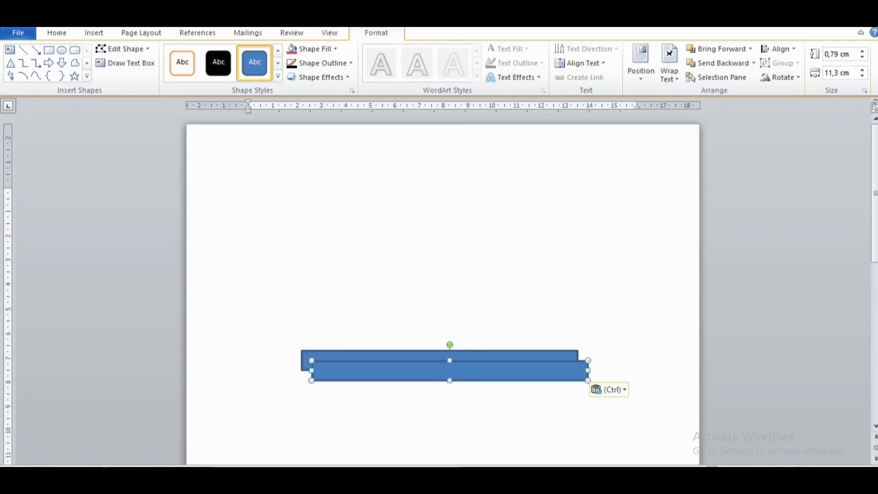
left_click_drag(449, 371, 450, 328)
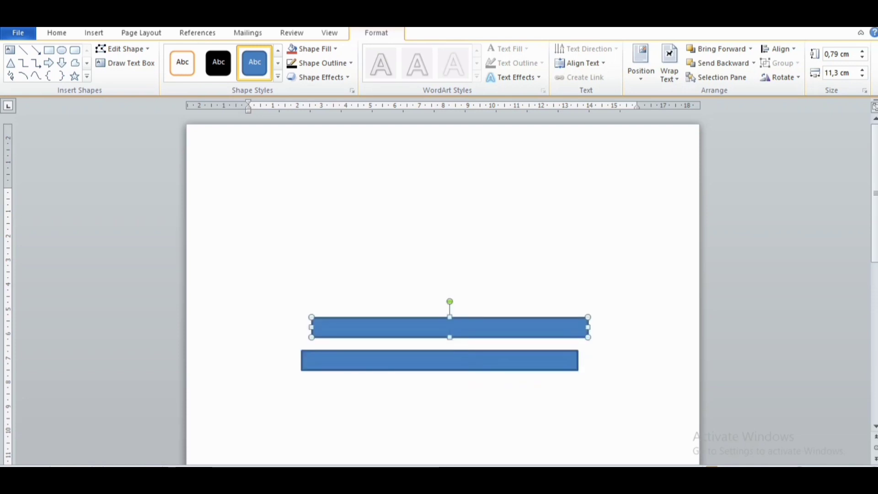
left_click_drag(312, 327, 329, 341)
left_click_drag(542, 341, 555, 341)
left_click_drag(439, 341, 439, 340)
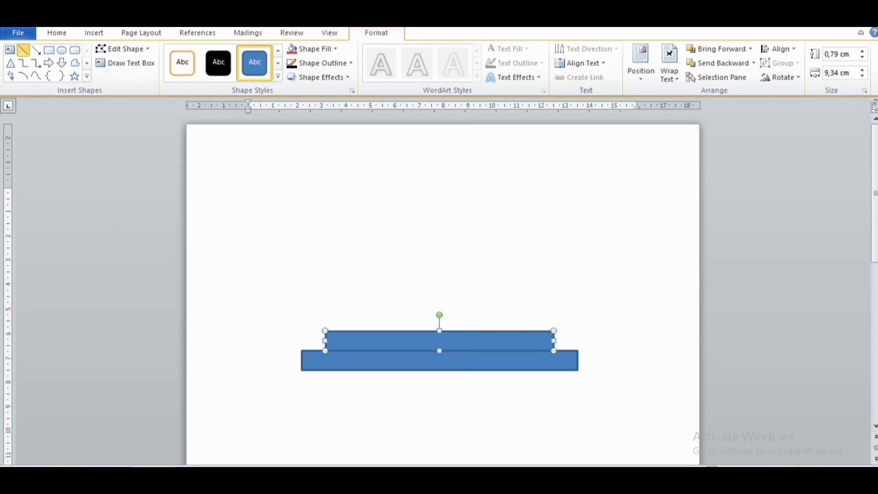
Step: Draw a horizontal line about 12.73 cm long along the lower rectangle's bottom edge and make it black with 1½ pt weight
left_click_drag(282, 370, 594, 370)
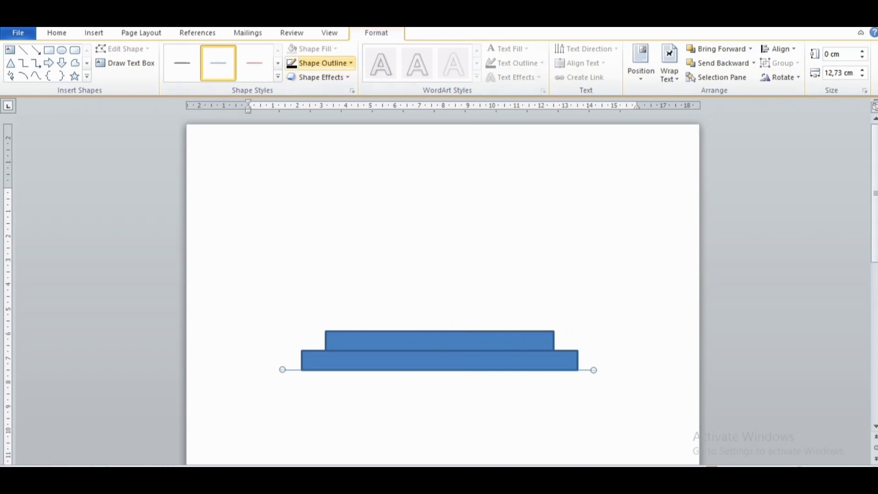
left_click(320, 63)
mouse_move(339, 201)
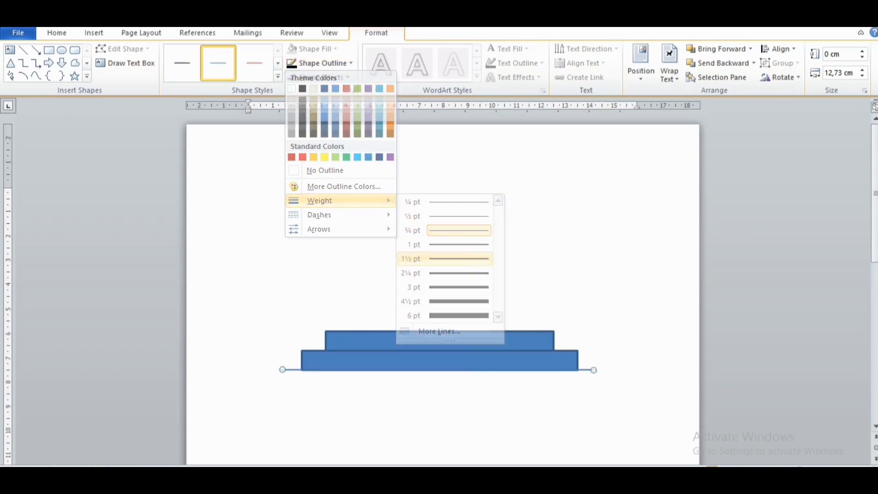
left_click(445, 259)
left_click(320, 63)
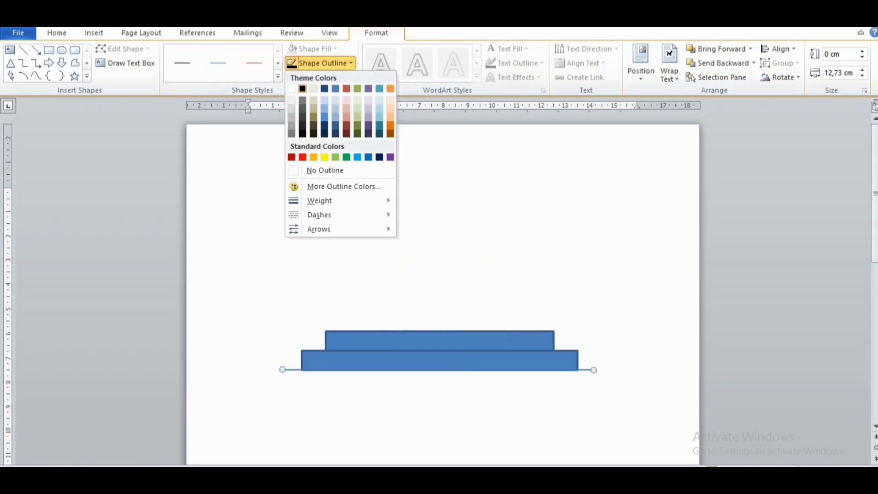
left_click(302, 88)
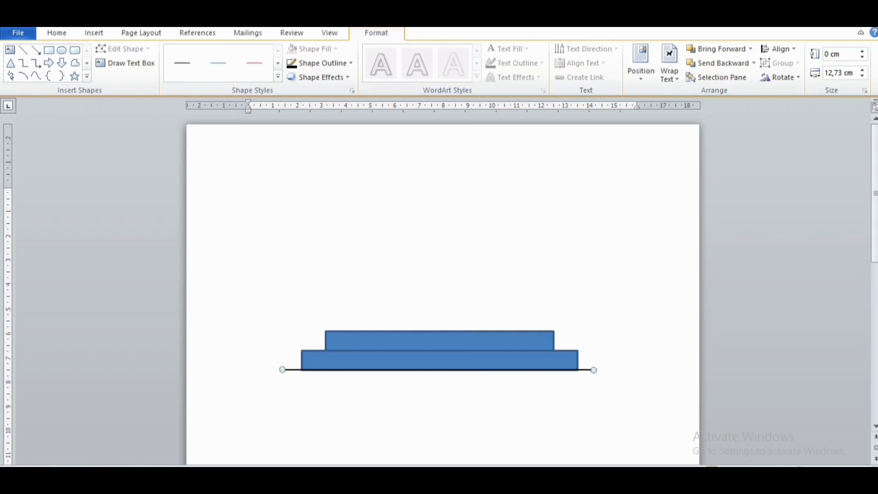
Step: Duplicate the black baseline and place the copy along the boundary between the two rectangles, aligned with the original
key("ctrl+d")
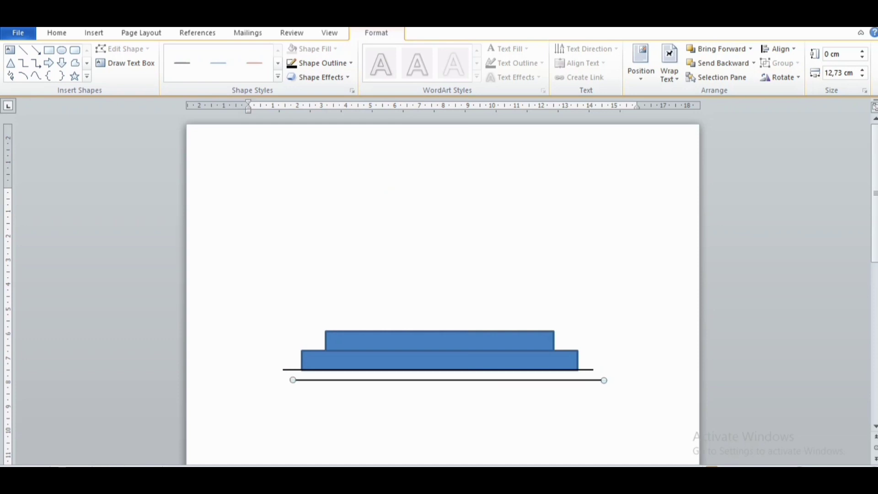
left_click_drag(449, 380, 434, 350)
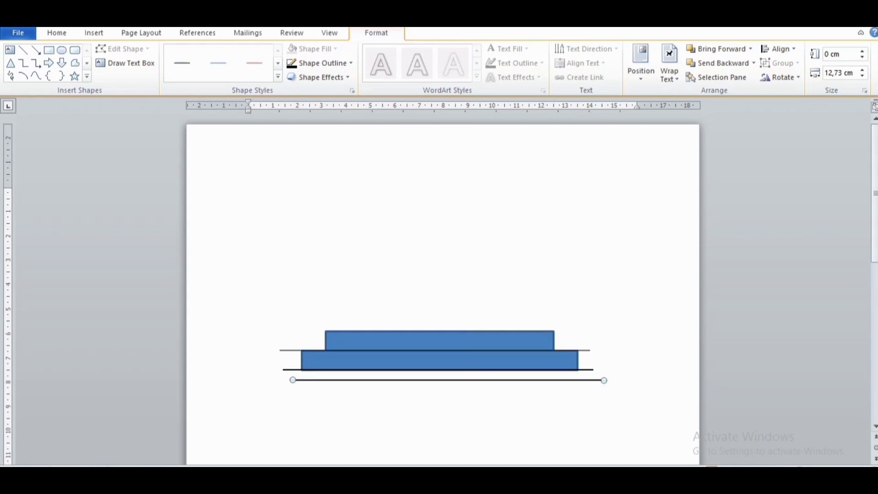
left_click_drag(434, 350, 434, 351)
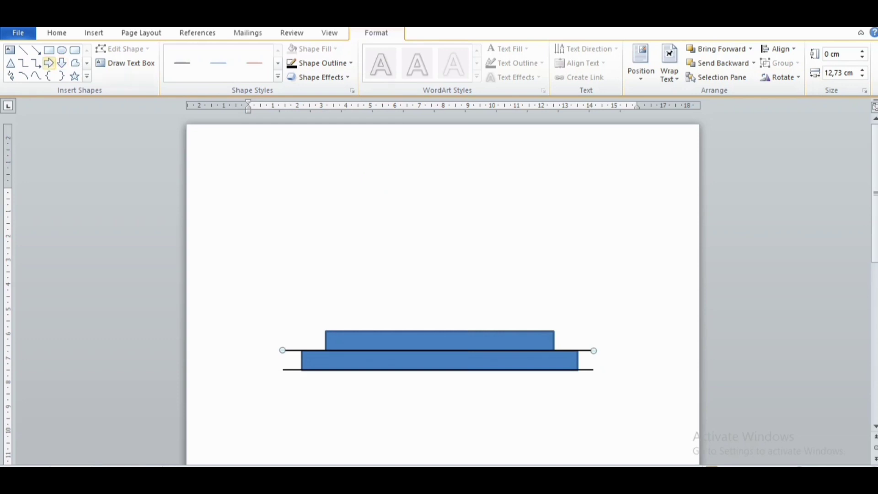
Step: Draw a straight vertical line about 5.32 cm tall, standing on the baseline and centred on the rectangles
left_click(23, 50)
left_click_drag(440, 194, 443, 324)
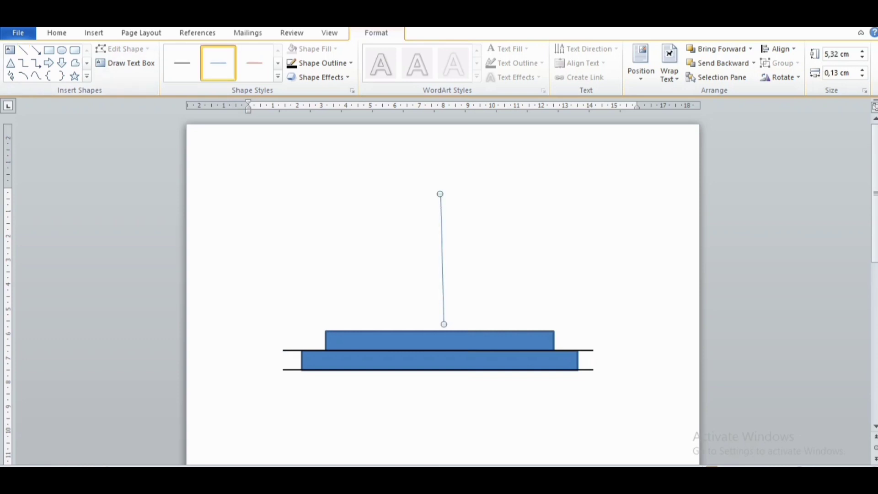
left_click_drag(440, 194, 444, 194)
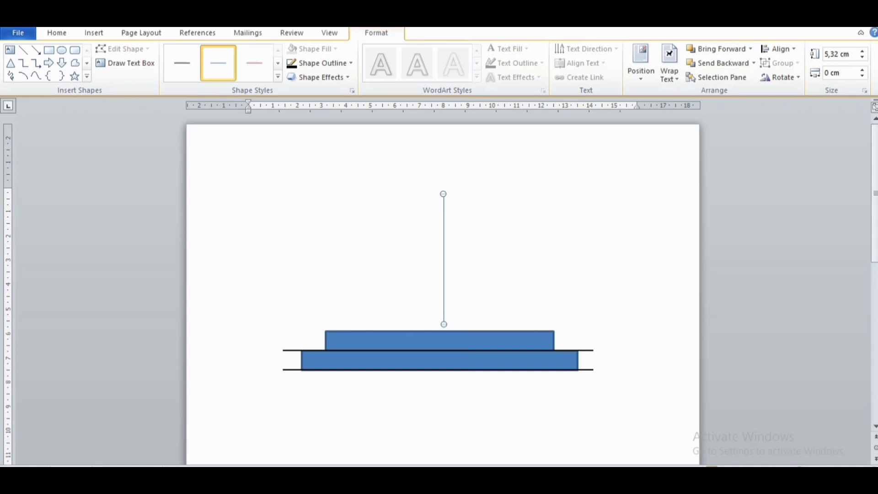
left_click_drag(444, 259, 436, 301)
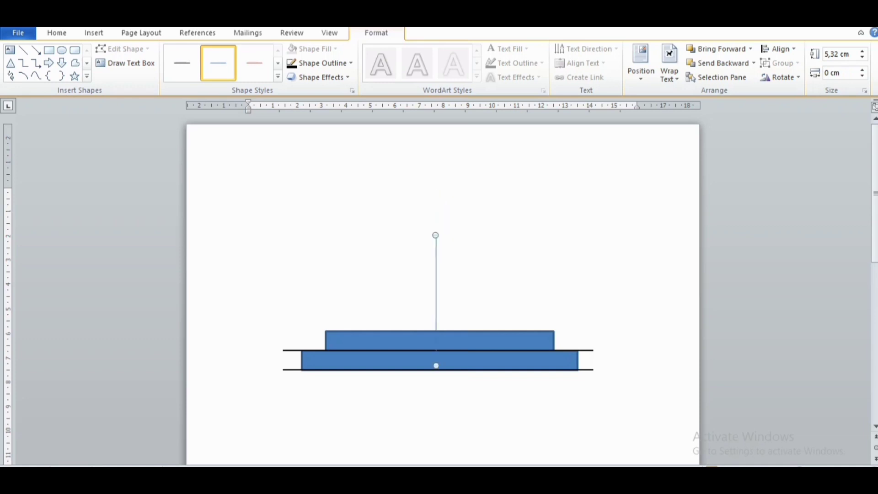
key("Down")
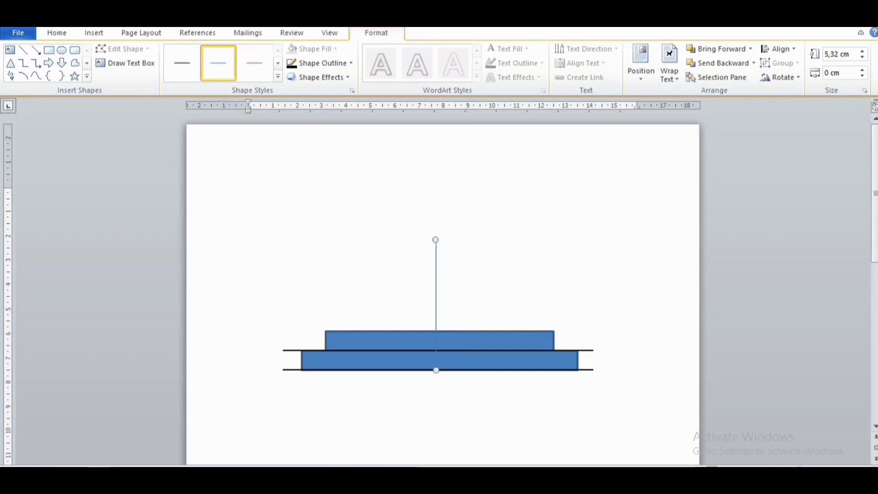
left_click(250, 193)
left_click(440, 341)
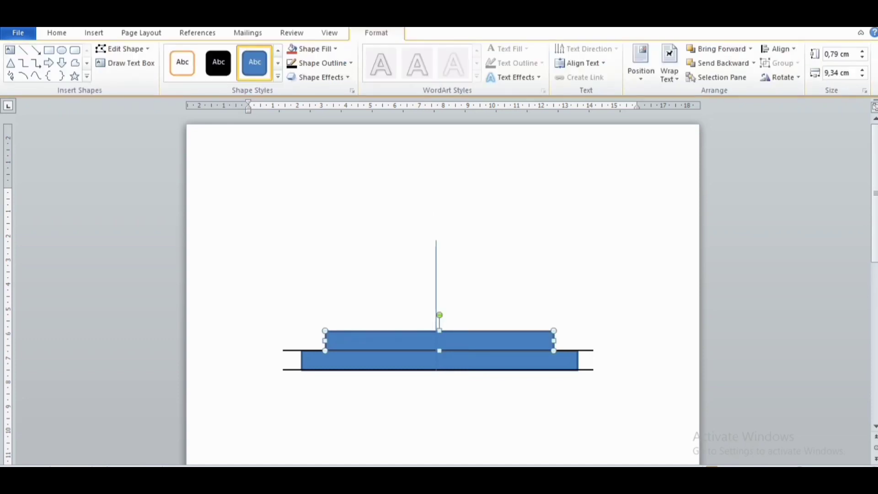
left_click(436, 288)
left_click_drag(436, 288, 441, 288)
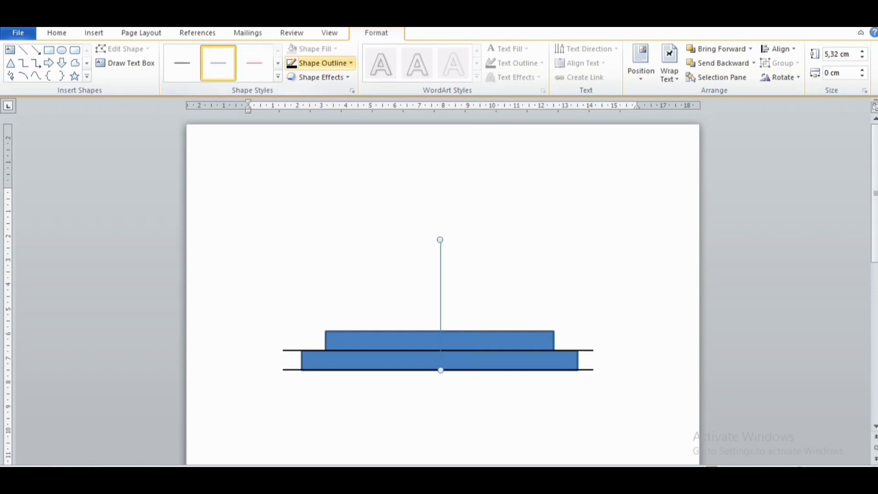
Step: Format the vertical centre line as black with 1½ pt weight
left_click(320, 63)
left_click(302, 89)
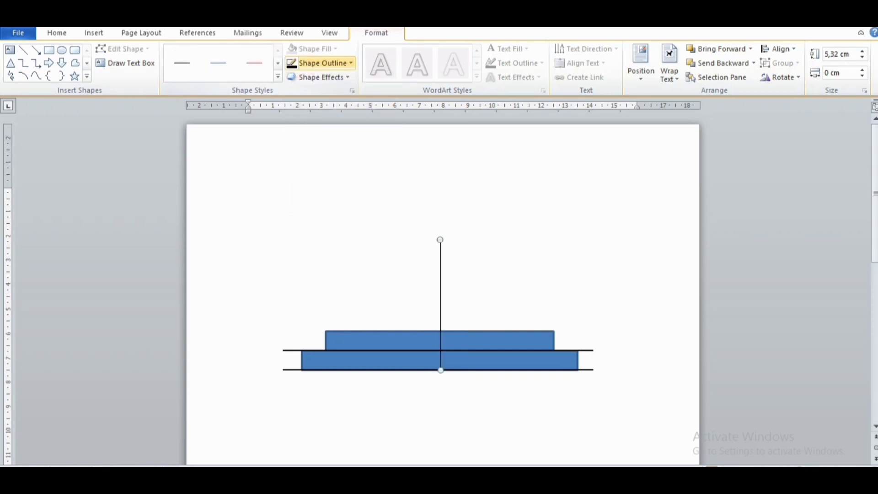
left_click(320, 63)
mouse_move(347, 200)
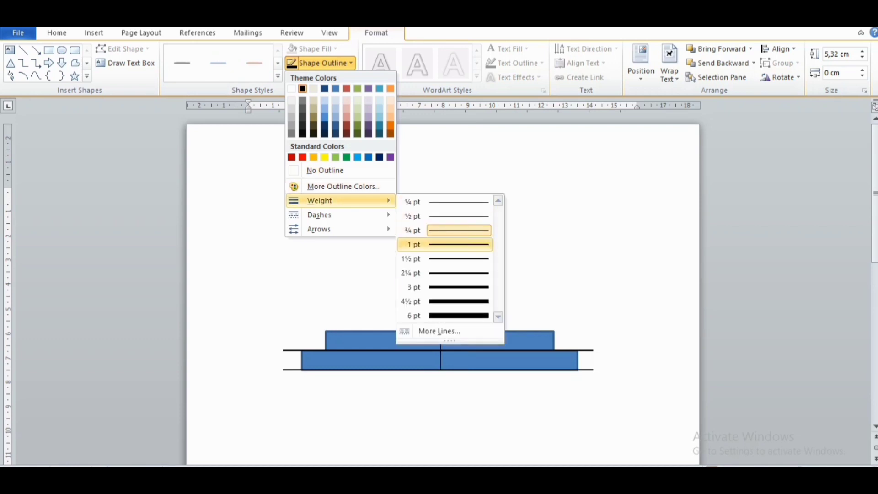
left_click(444, 258)
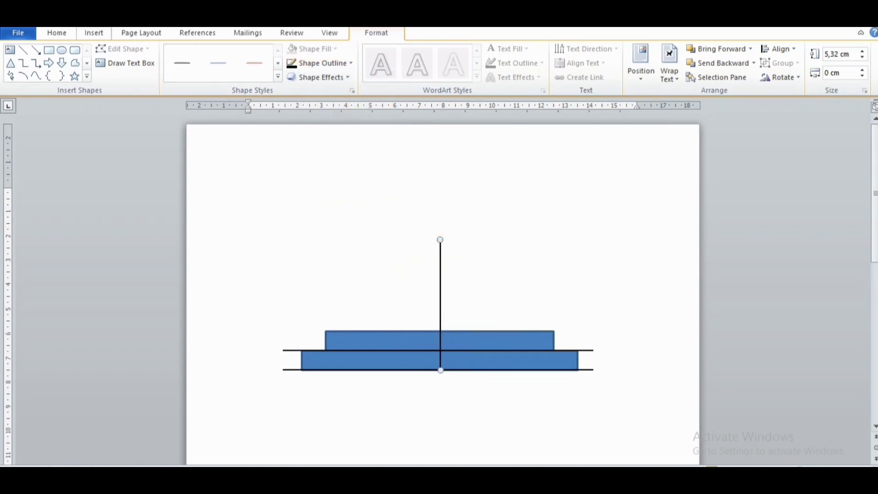
Step: View the finished t-test and F-test curves in the GRAFIK document and return to Document2
left_click(94, 33)
mouse_move(459, 490)
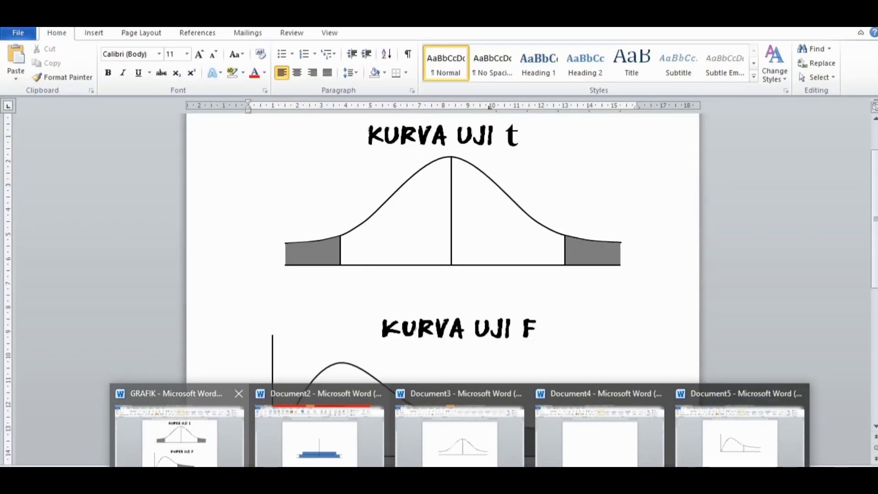
left_click(179, 434)
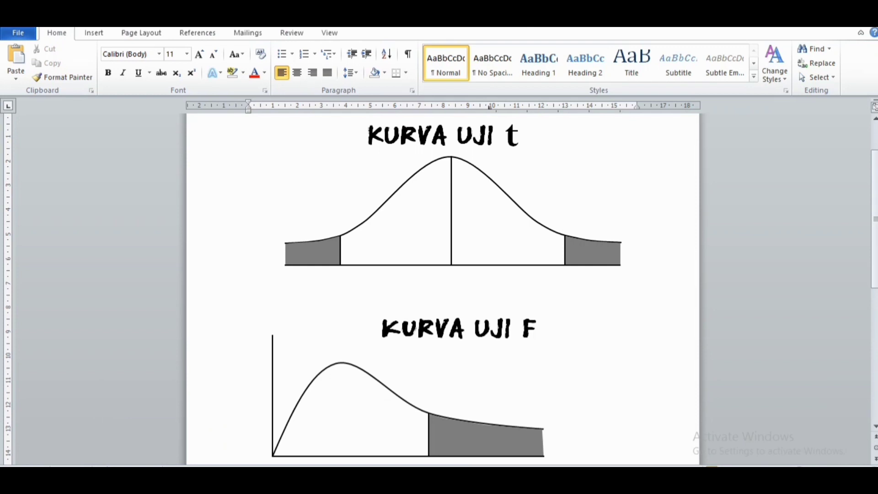
mouse_move(460, 475)
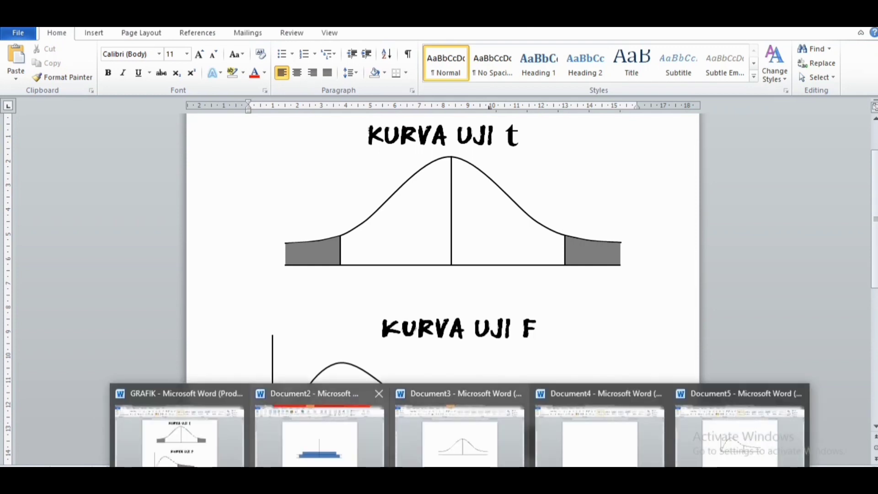
left_click(323, 433)
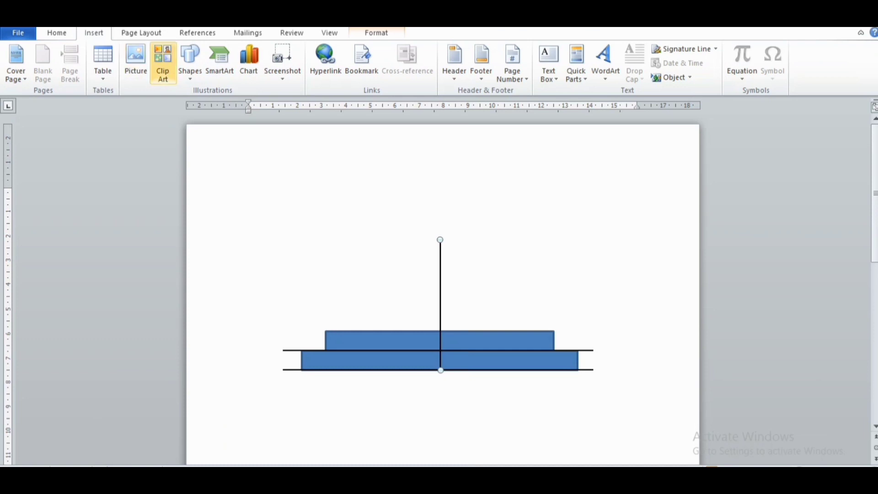
Step: Draw a bell curve about 12.76 by 4.51 cm between the upper line's ends, through the rectangles' top corners and the vertical line's top
left_click(190, 62)
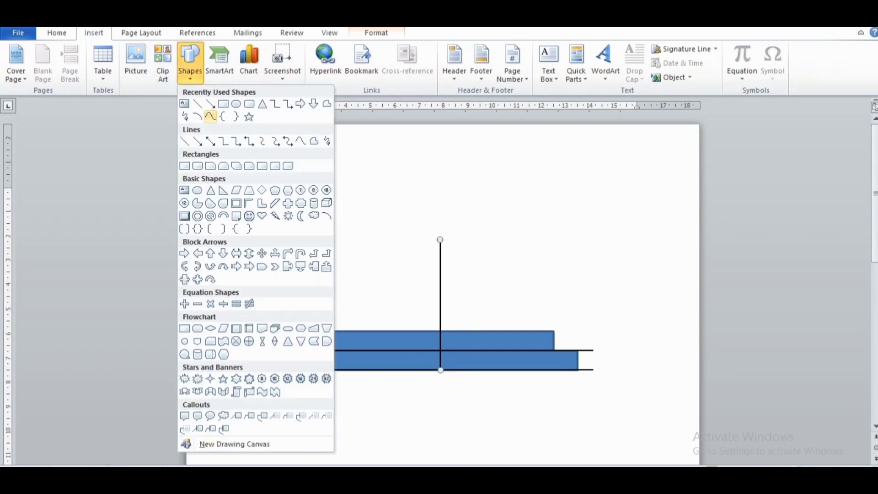
left_click(211, 117)
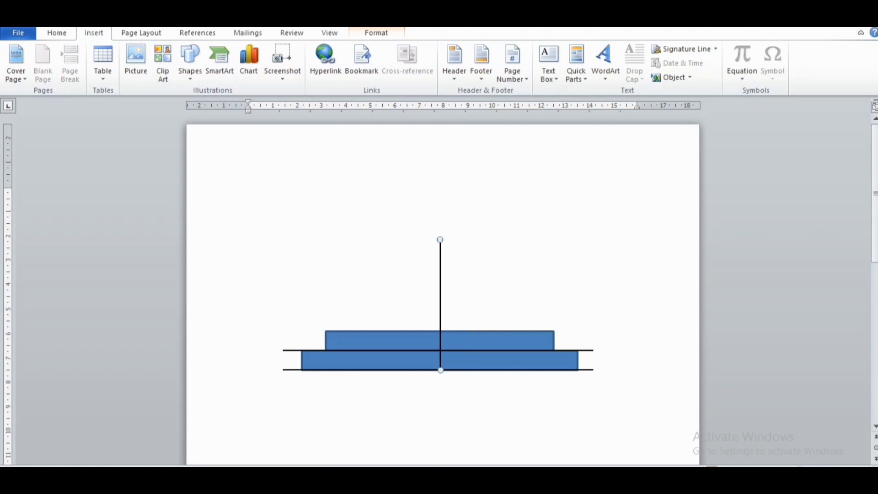
left_click(440, 240)
left_click_drag(303, 350, 326, 332)
left_click_drag(325, 331, 440, 241)
left_click(441, 241)
left_click(554, 330)
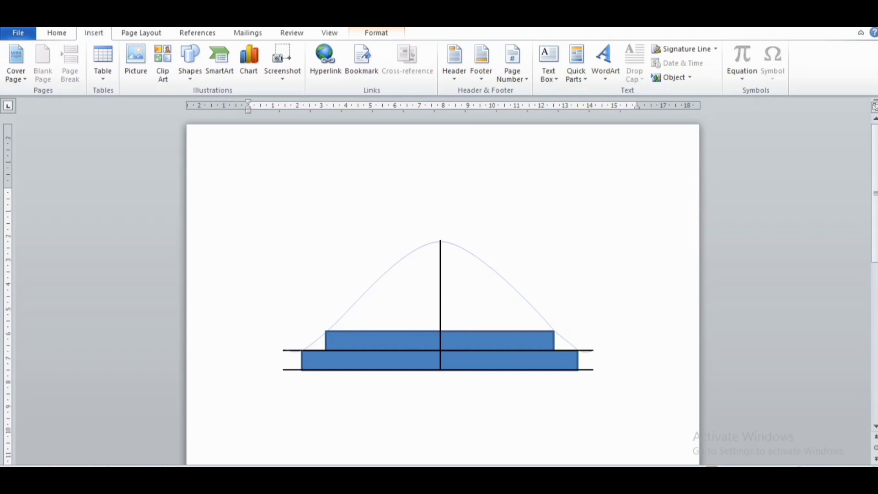
double_click(595, 351)
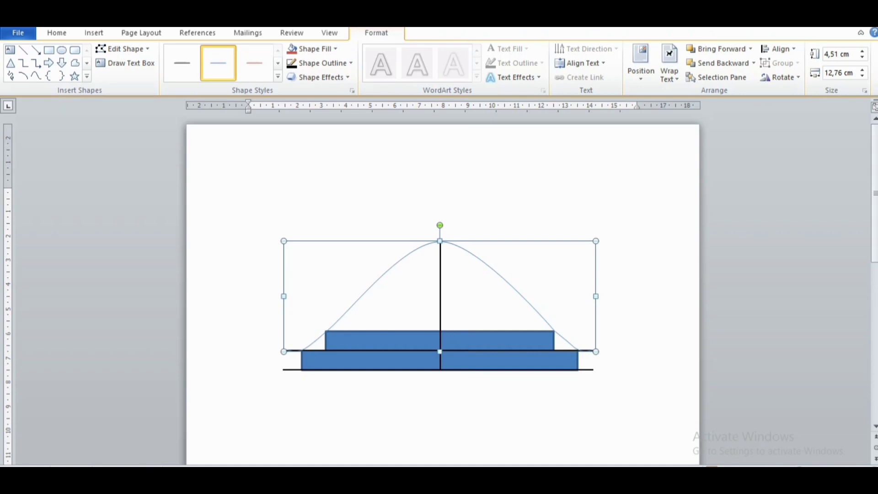
Step: Delete both blue guide rectangles and the upper horizontal line, keeping the curve, centre line and baseline
left_click(249, 193)
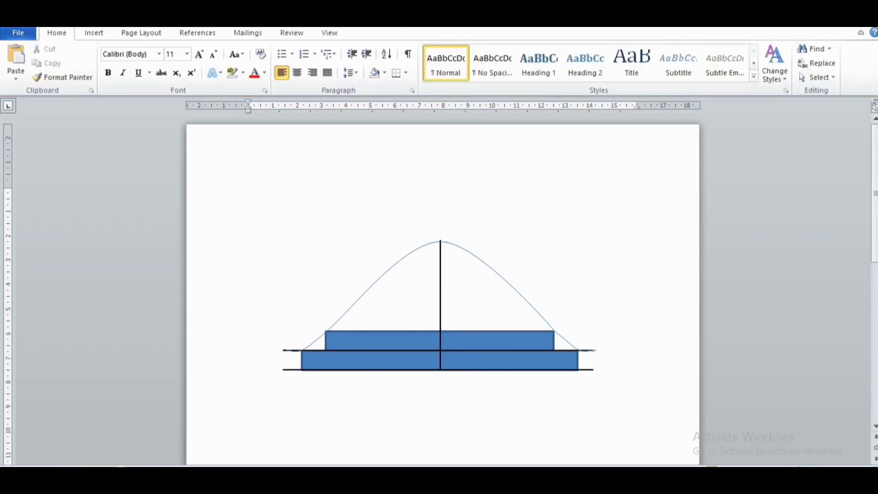
left_click(411, 341)
left_click(249, 192)
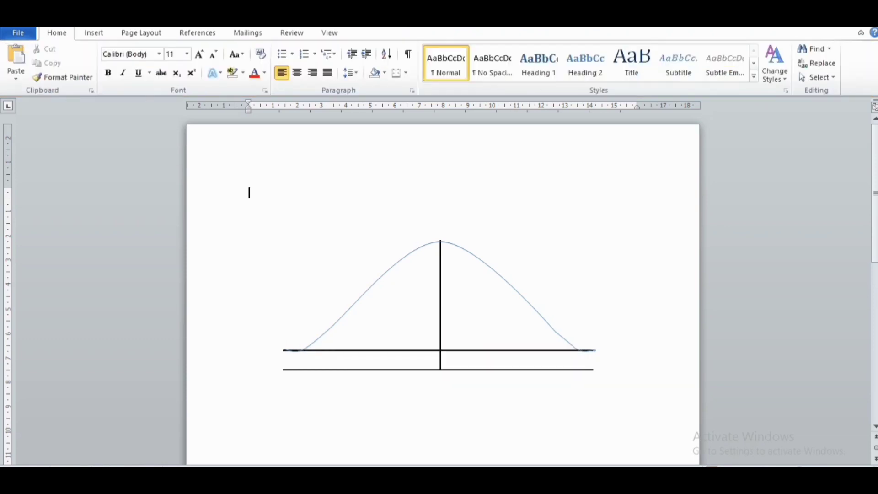
left_click(412, 350)
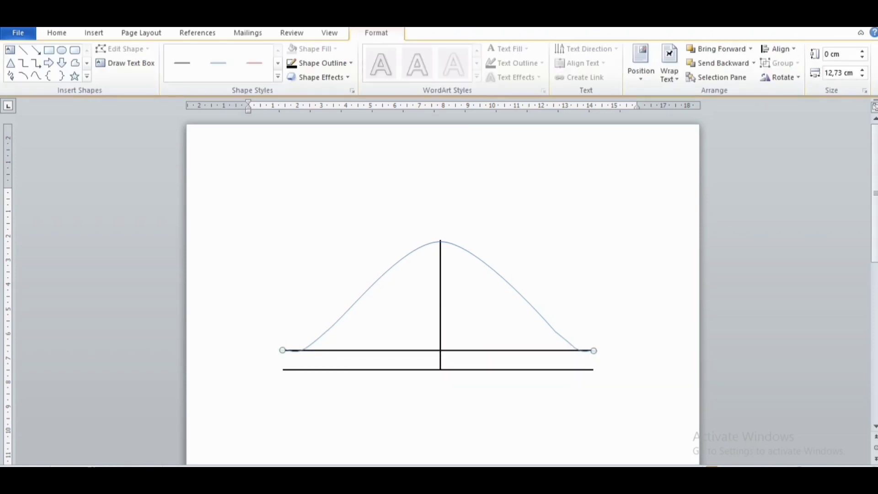
key("Delete")
Step: Format the bell curve's outline as black with 1½ pt weight
left_click(357, 296)
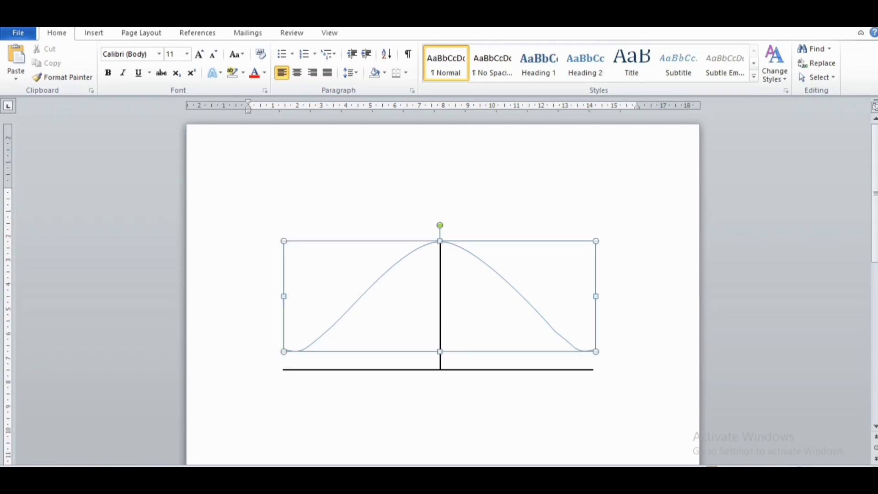
left_click(376, 32)
left_click(322, 63)
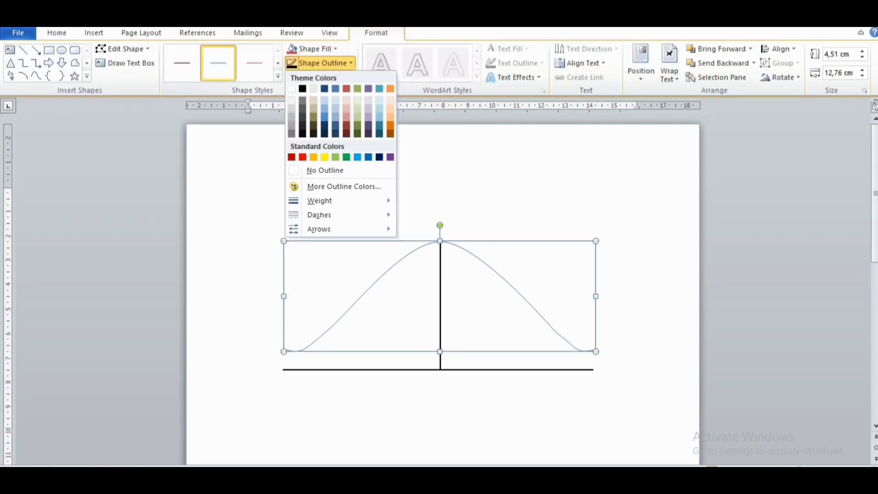
mouse_move(320, 200)
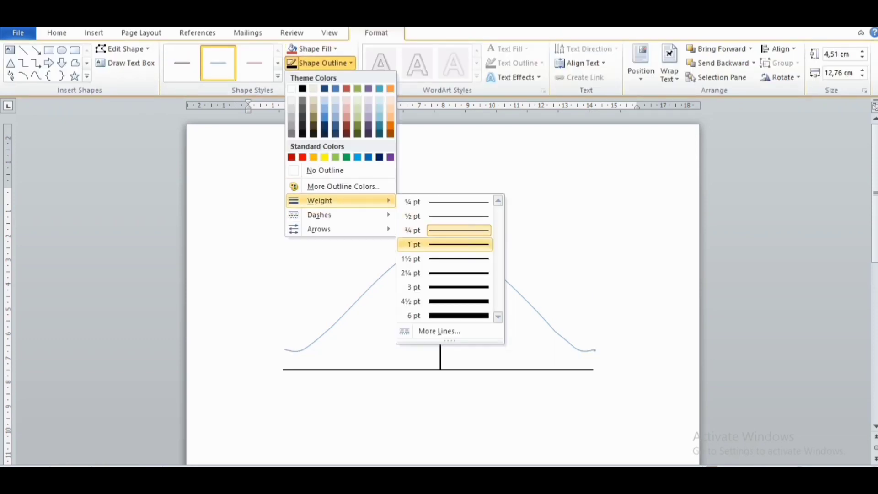
left_click(446, 259)
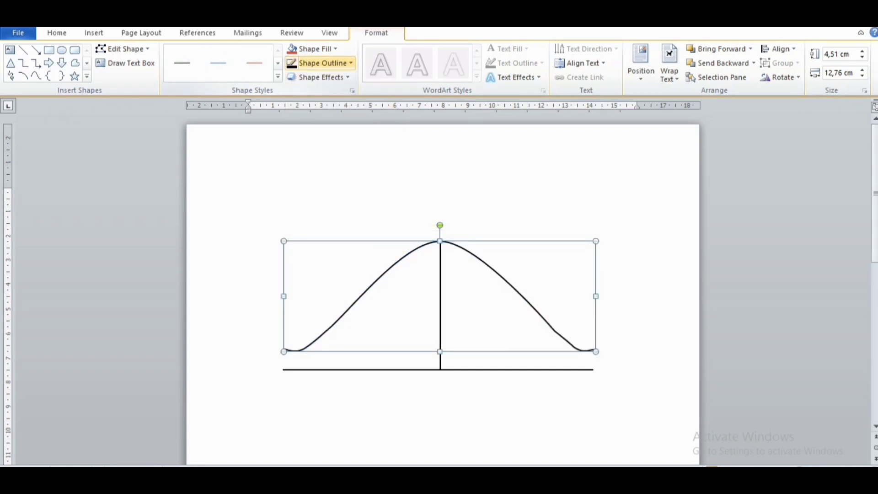
Step: Edit the bell curve's points, adjusting the end point of its right tail
left_click(122, 48)
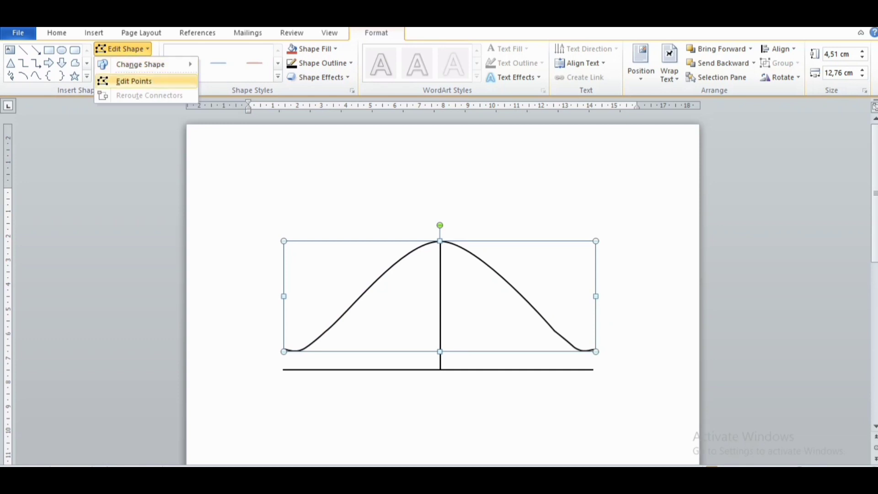
left_click(134, 81)
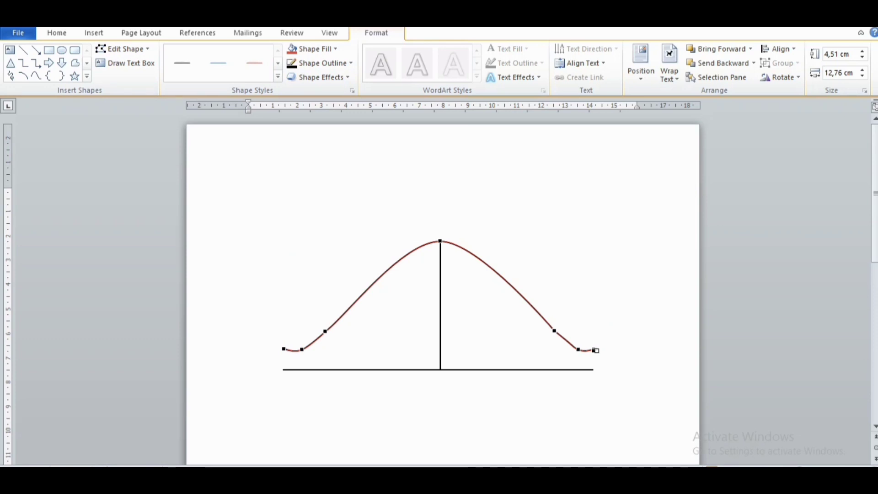
left_click_drag(594, 350, 596, 351)
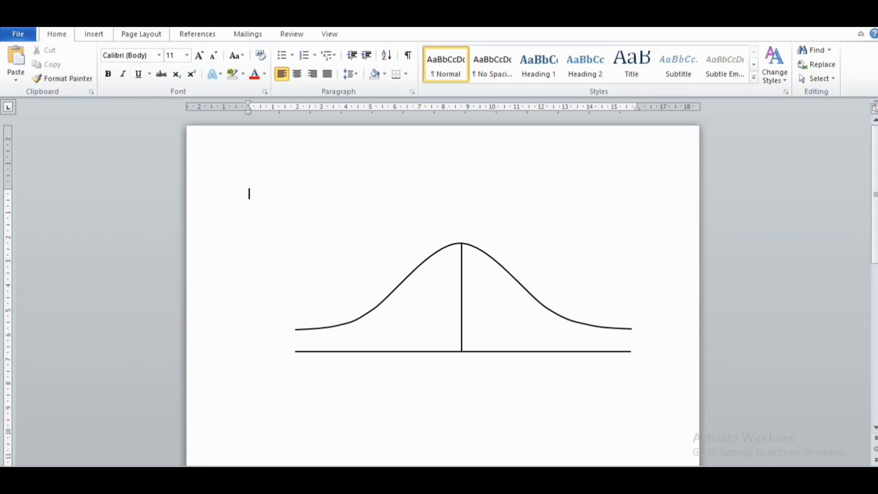
Step: Draw a short, nearly vertical line about 1.25 cm tall from the curve's left tail down to the baseline
left_click(141, 33)
left_click(94, 33)
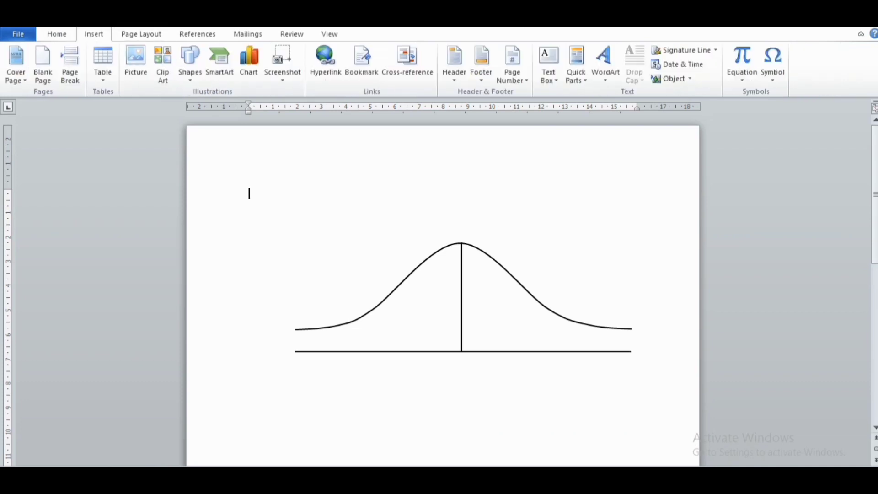
left_click(190, 64)
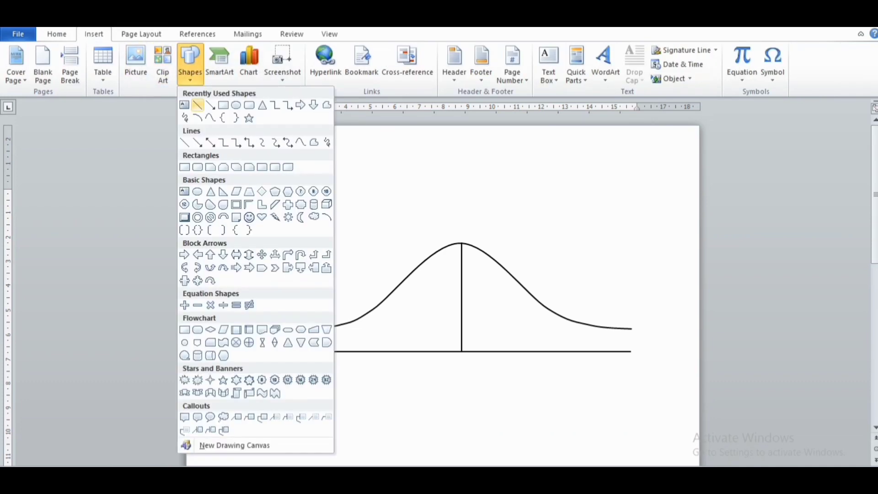
left_click(198, 105)
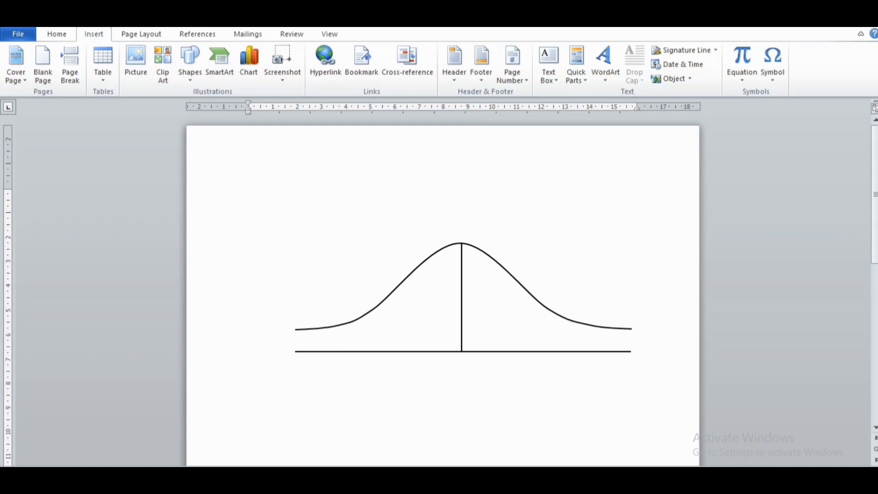
left_click(354, 326)
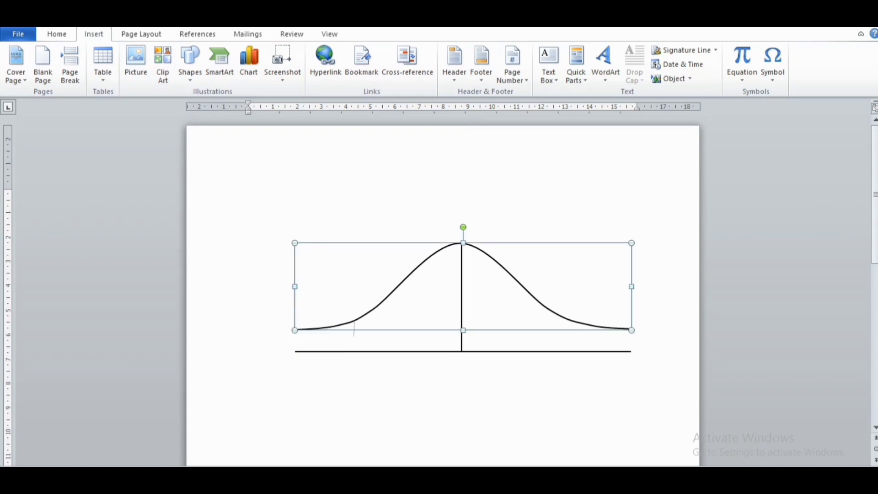
left_click_drag(353, 351, 353, 351)
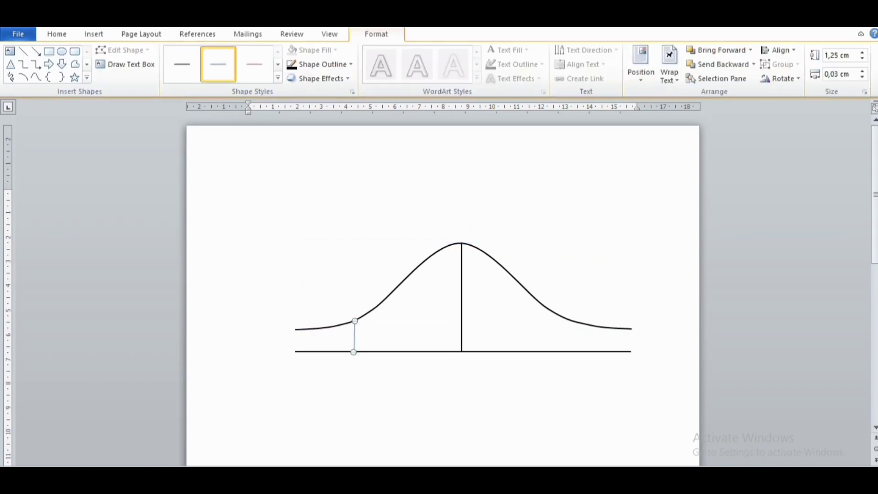
Step: Format the short line under the left tail with a black outline and 1½ pt weight
left_click(322, 64)
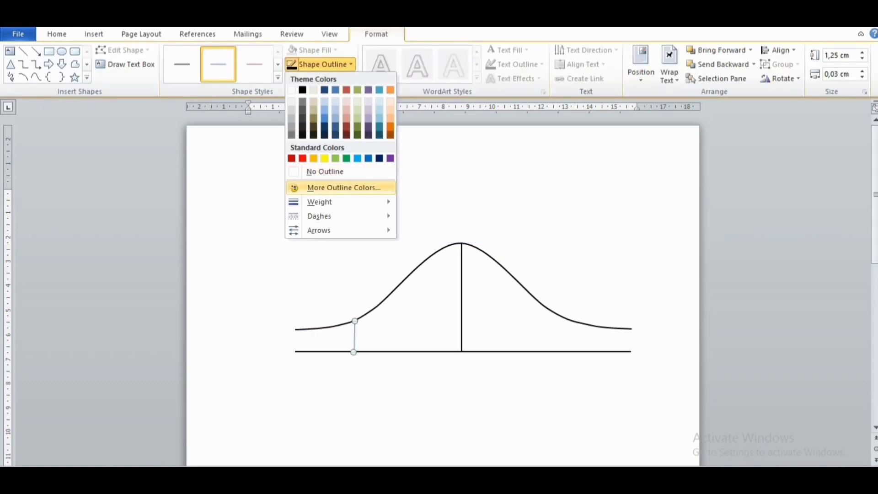
mouse_move(329, 202)
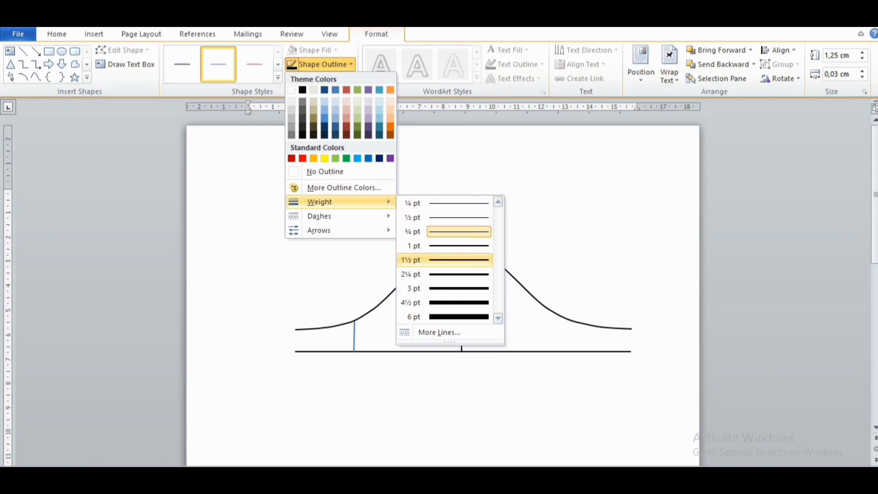
left_click(458, 260)
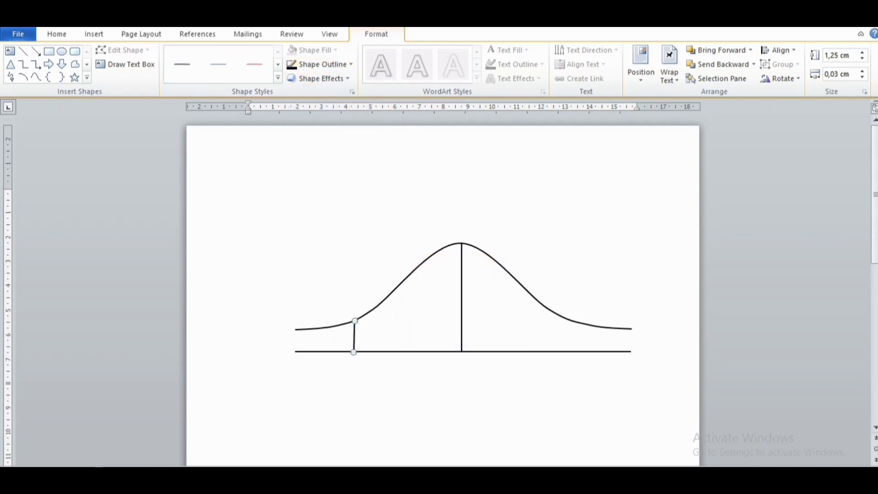
Step: Duplicate the short line and place the copy between the curve's right tail and the baseline, mirroring the left one
key("ctrl+v")
key("Right")
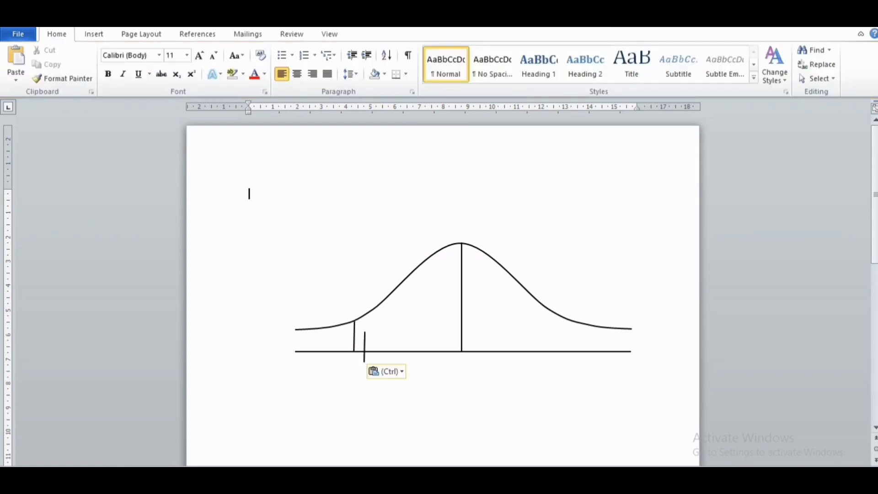
mouse_move(365, 346)
left_mouse_down()
mouse_move(557, 326)
mouse_move(571, 335)
left_mouse_up()
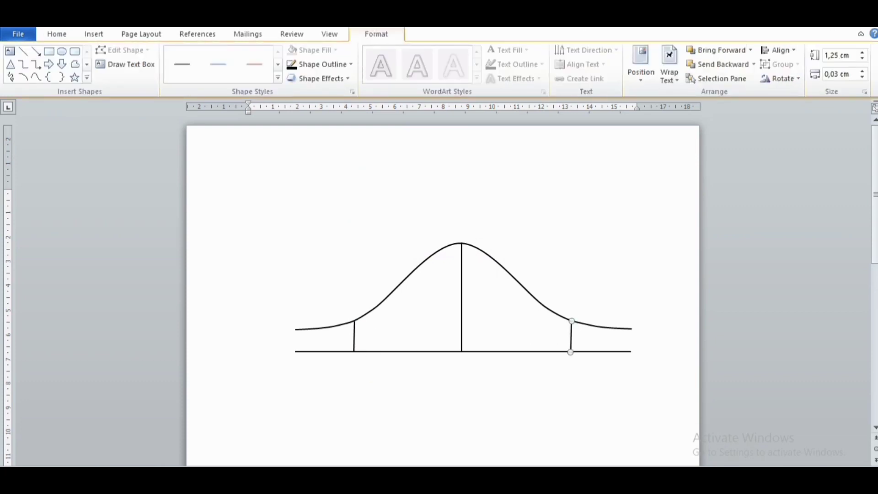
key("Escape")
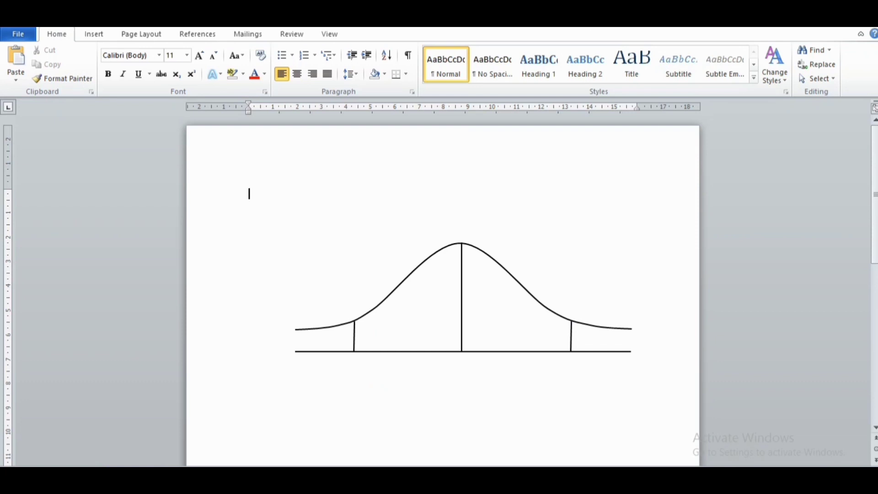
Step: Examine the shaded tail areas of the finished curves in the GRAFIK document and return to Document3
mouse_move(461, 478)
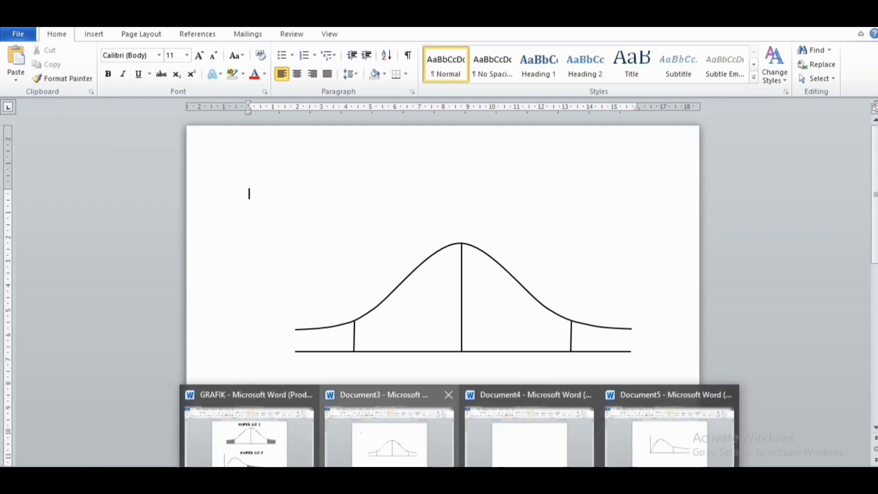
left_click(250, 430)
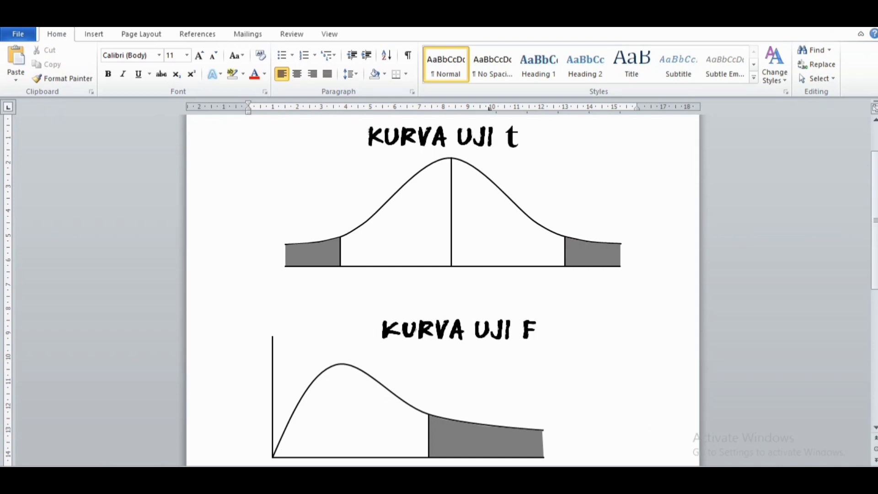
left_click(389, 446)
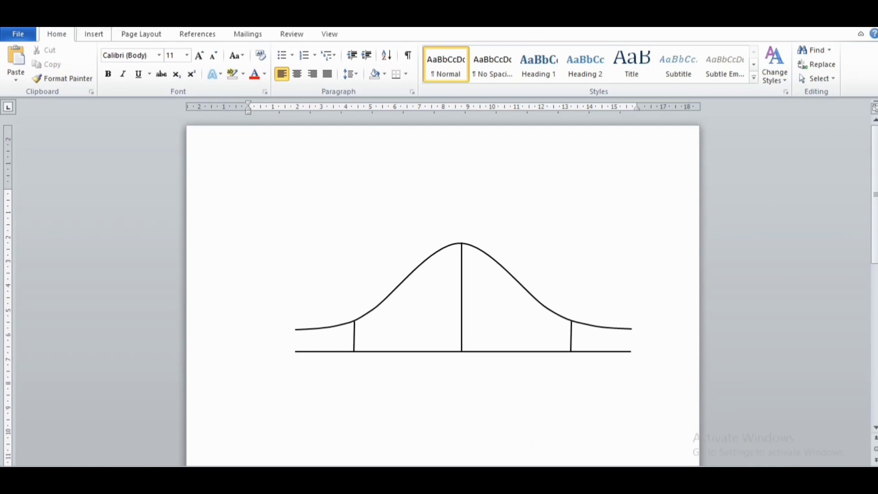
Step: Draw a rectangle about 2.41 by 1.24 cm on the baseline, from its left end to the short left line
left_click(93, 34)
left_click(190, 64)
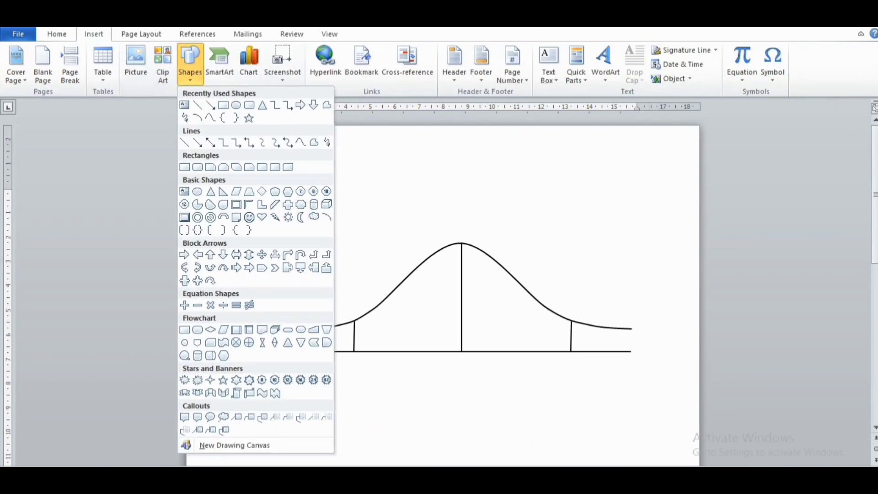
left_click(223, 105)
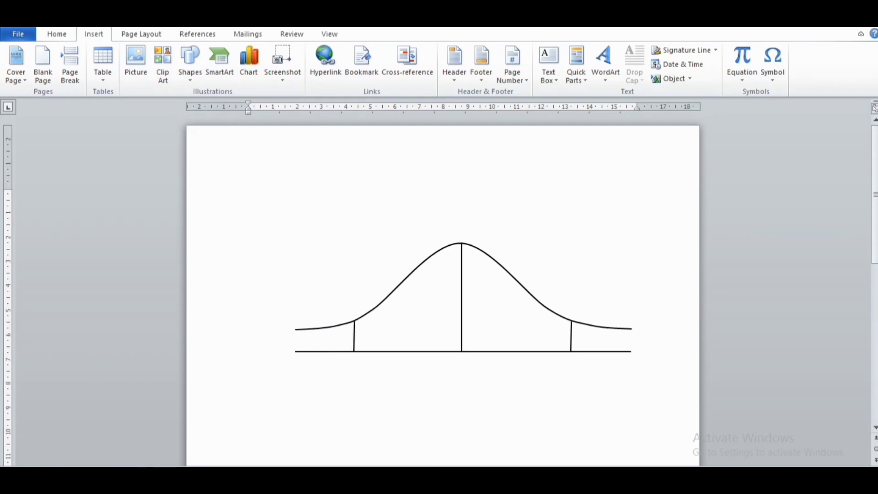
left_click_drag(295, 329, 324, 321)
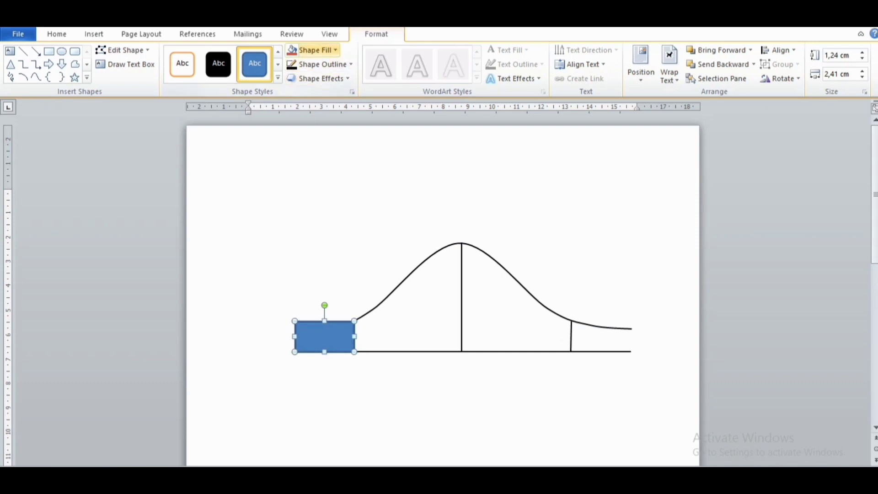
Step: Fill the rectangle under the left tail with grey and open its outline options
left_click(313, 49)
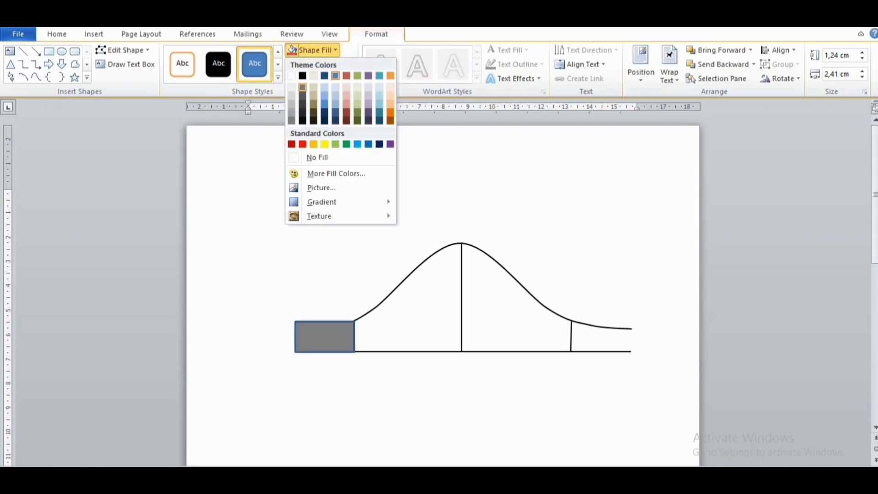
left_click(302, 86)
left_click(323, 64)
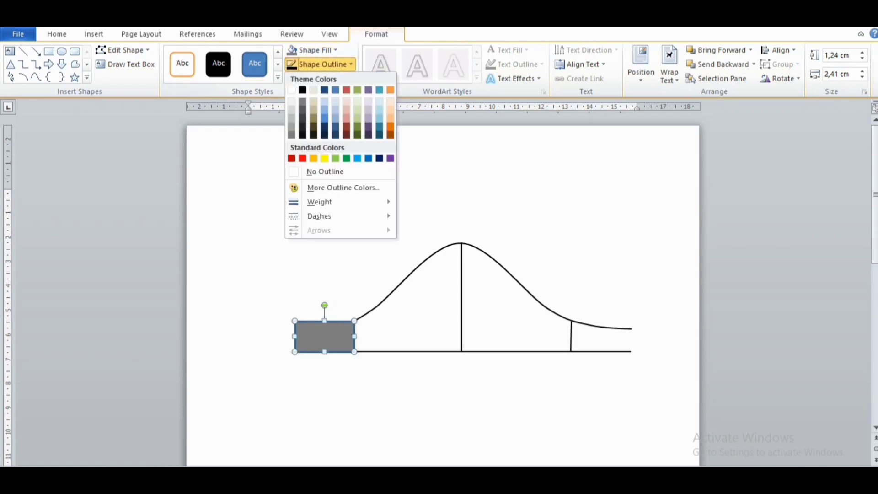